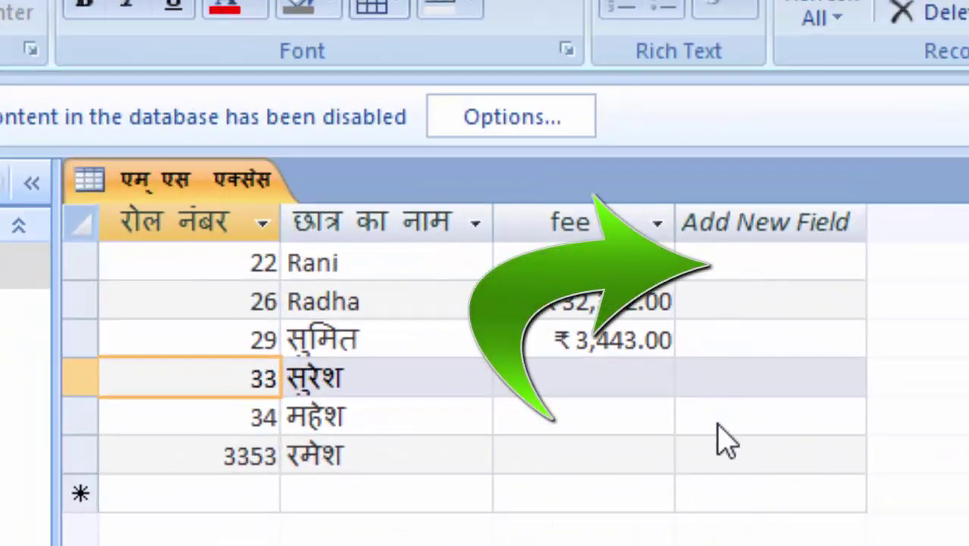
- Enter a fee of 4000 for roll number 33 and 8000 for roll number 34
left_click(603, 377)
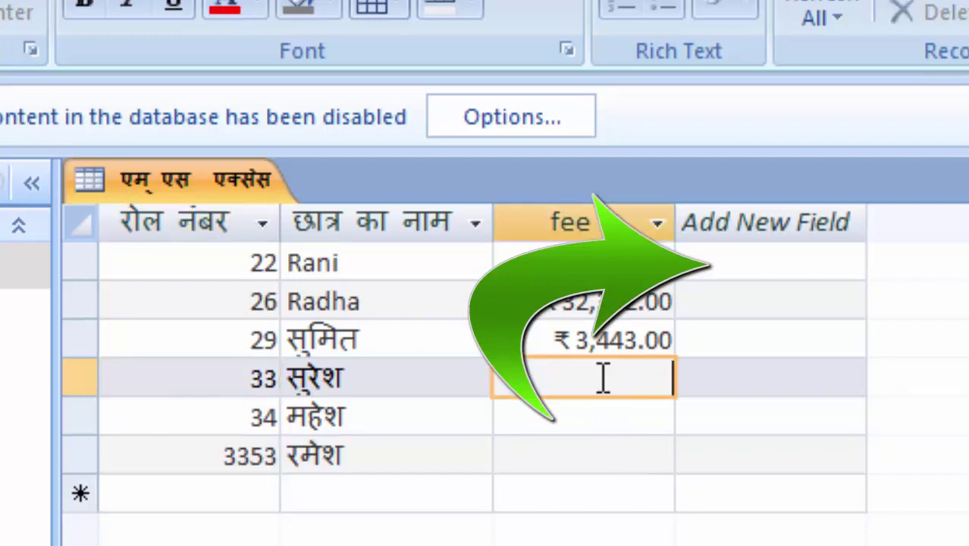
type("40")
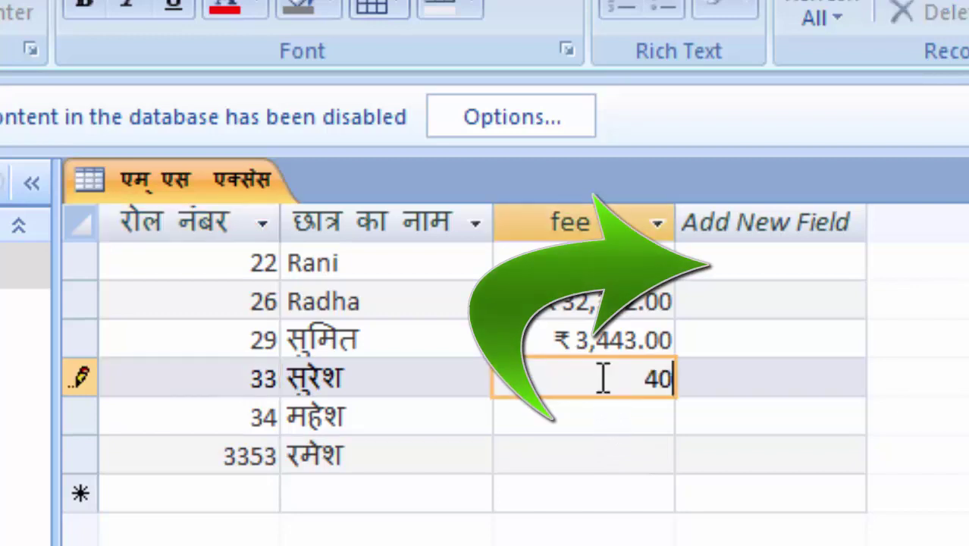
type("00")
key("Tab")
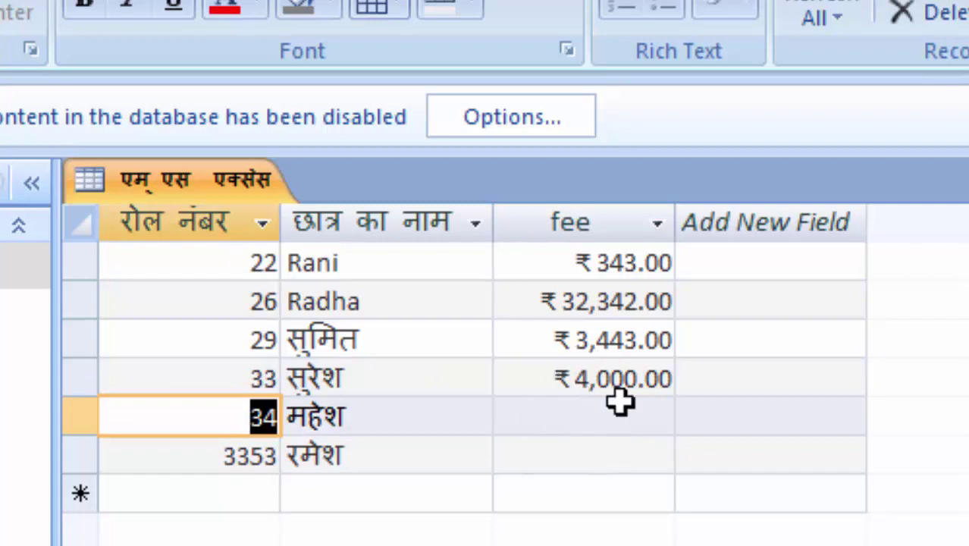
left_click(573, 417)
type("8000")
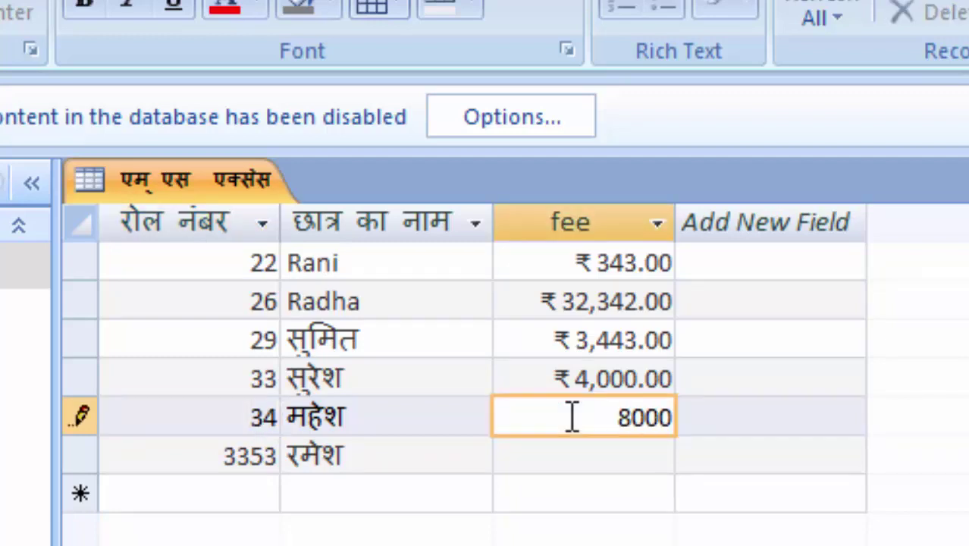
key("Return")
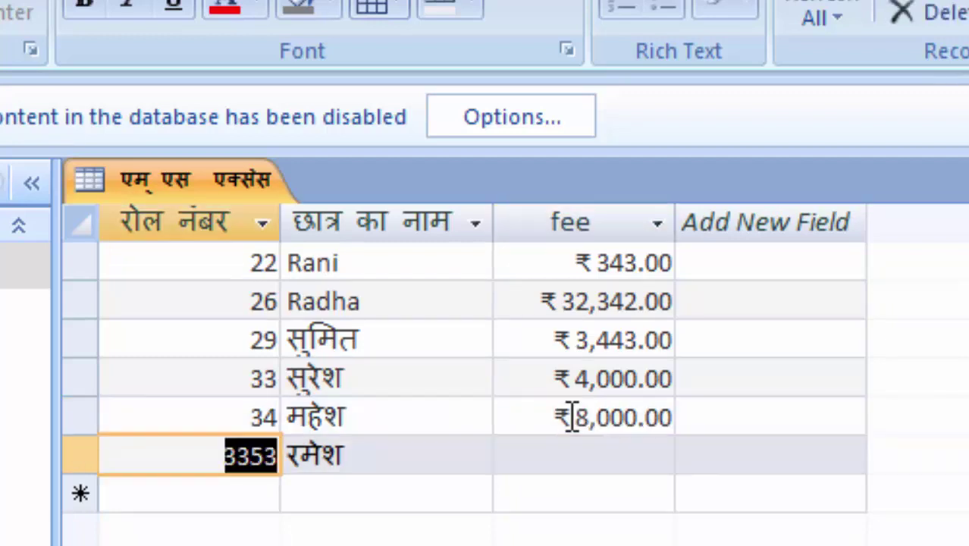
left_click(606, 451)
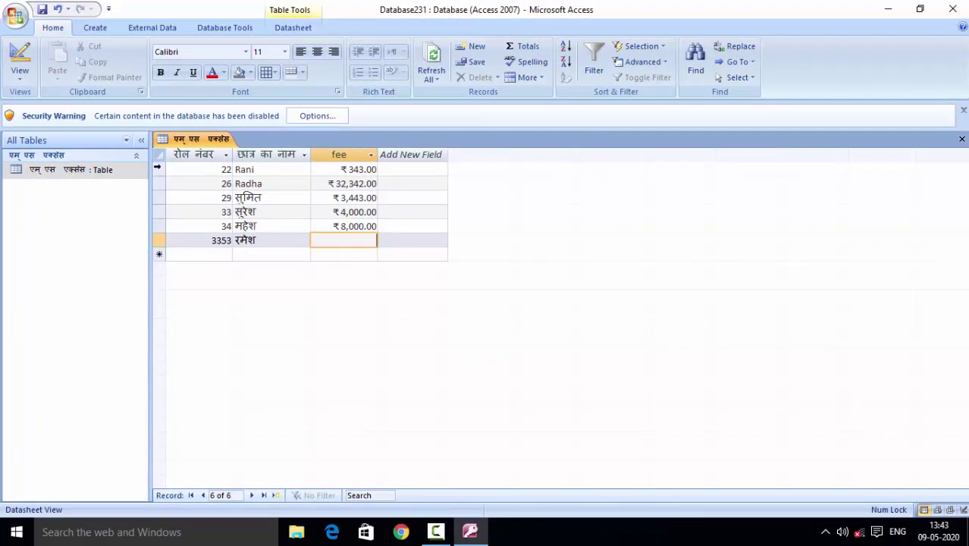
- Minimize Access and open Control Panel by searching 'contr' from the Start menu
left_click(893, 6)
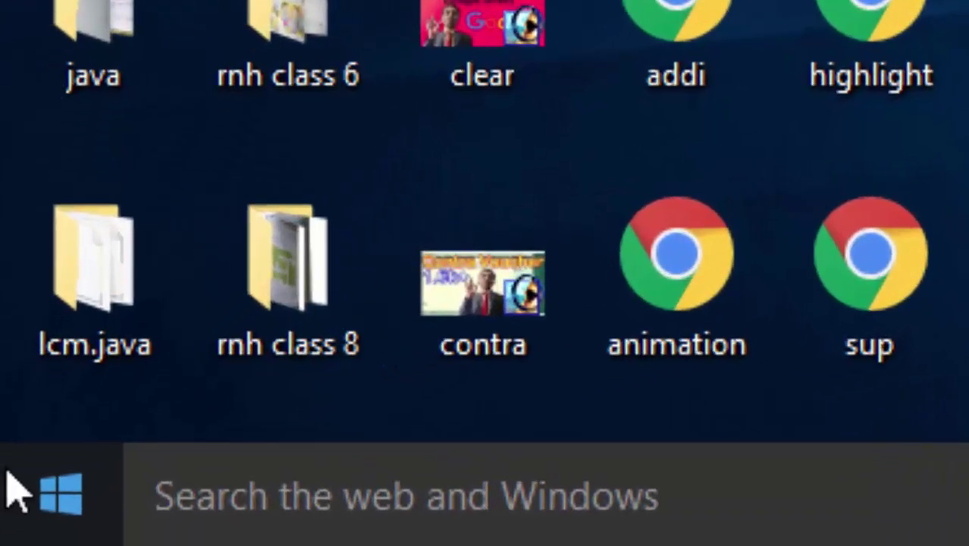
left_click(61, 505)
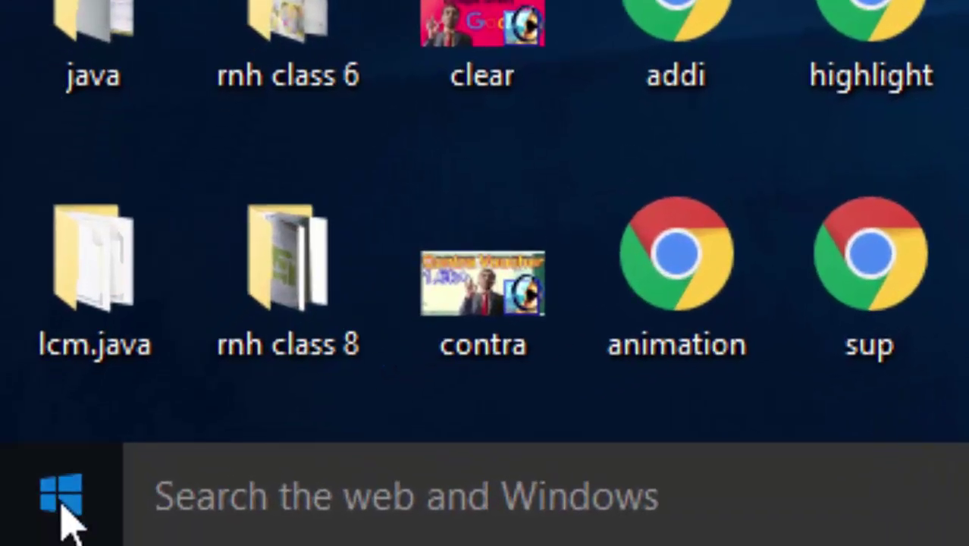
type("c")
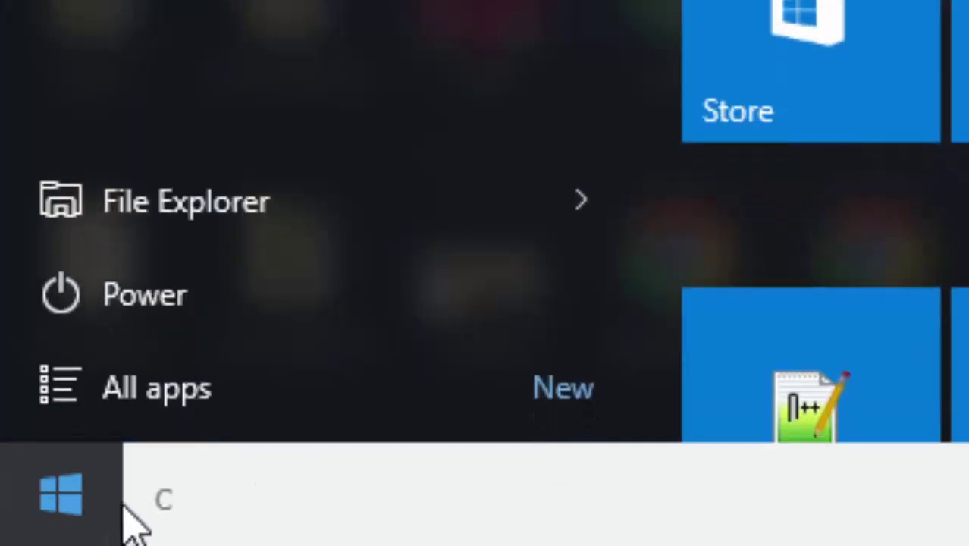
type("ontr")
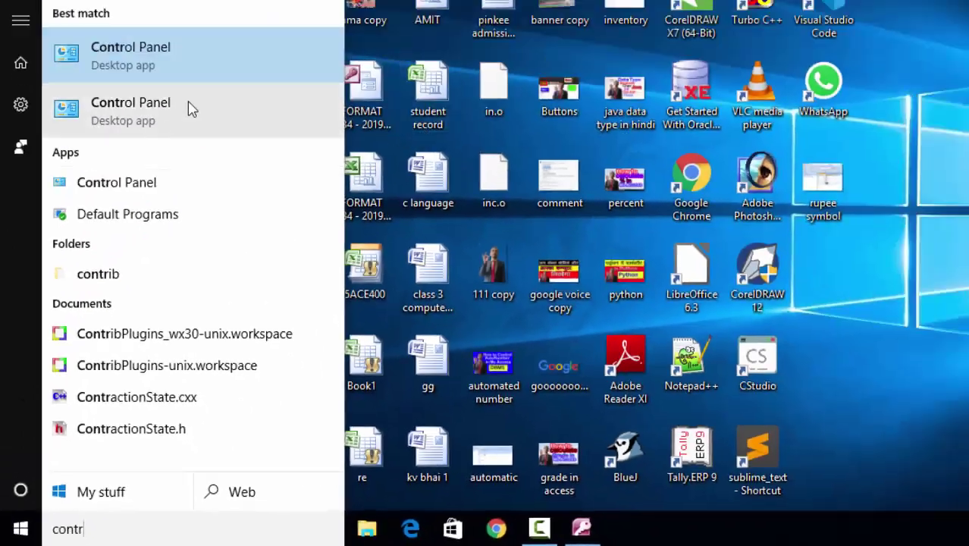
left_click(131, 55)
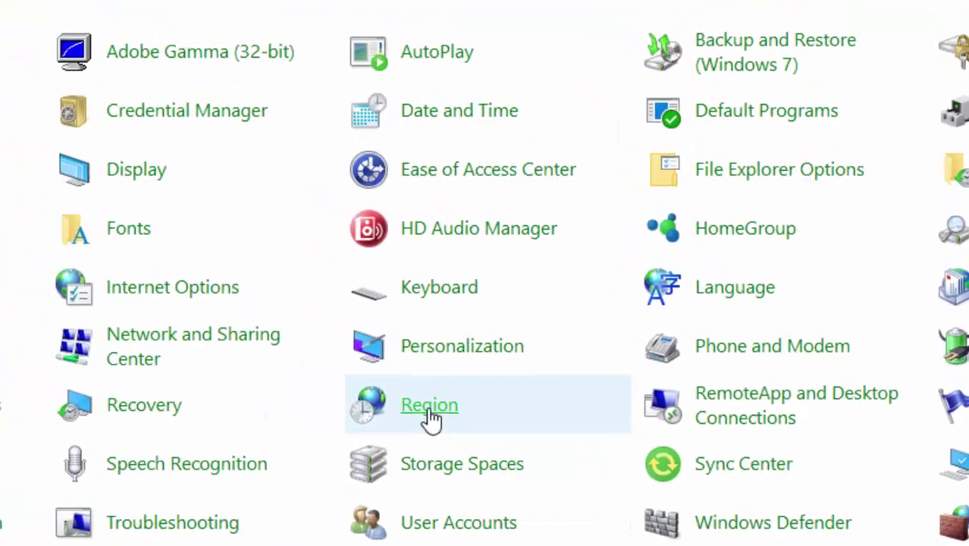
- Set the Region format to English (India) and apply it
left_click(541, 437)
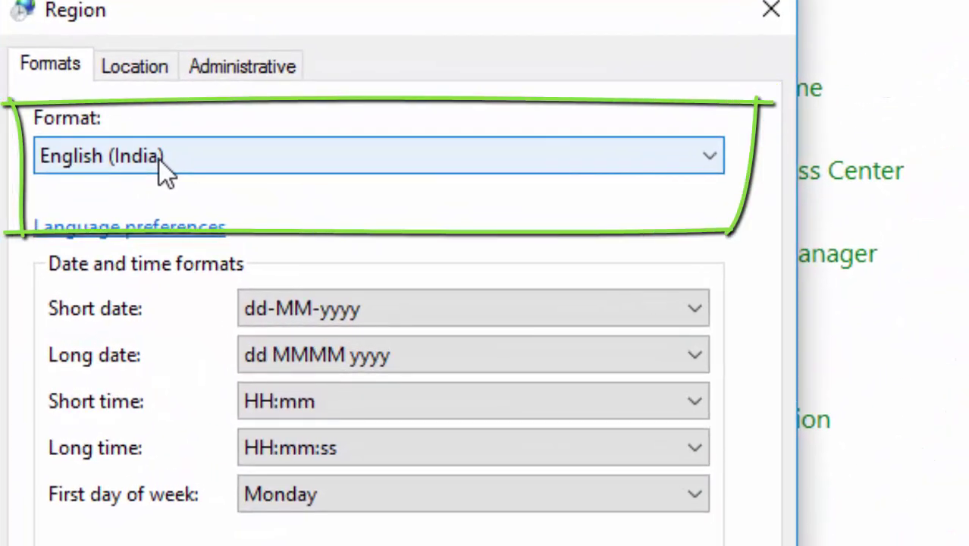
left_click(159, 160)
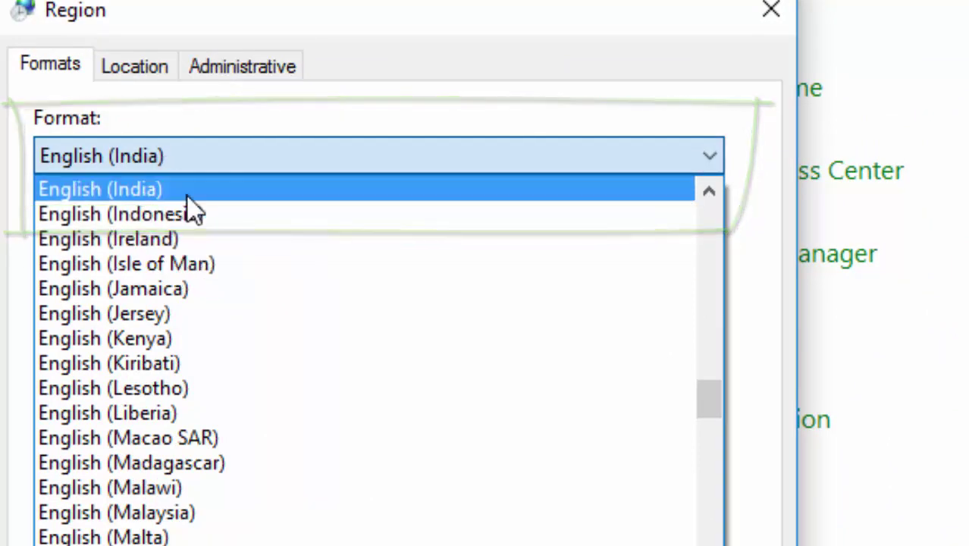
left_click(187, 195)
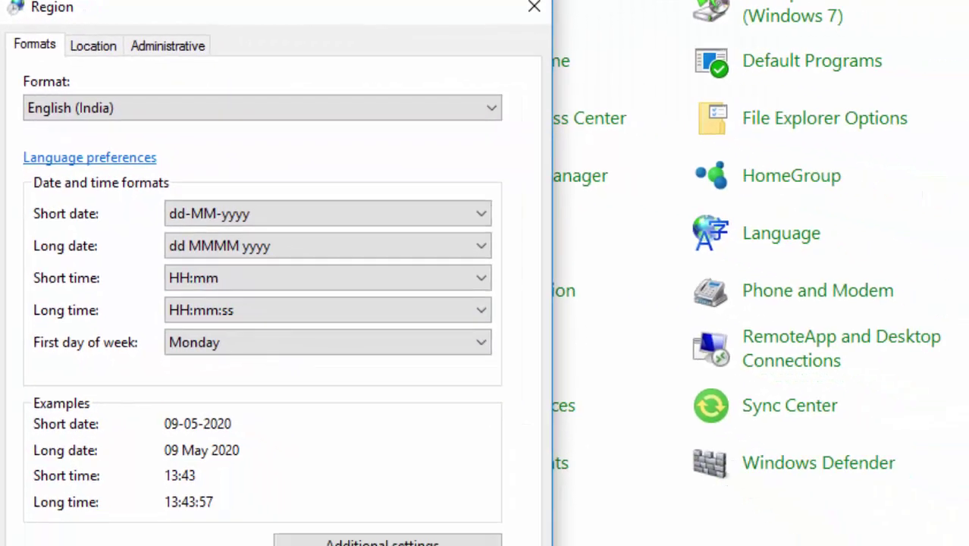
left_click(293, 515)
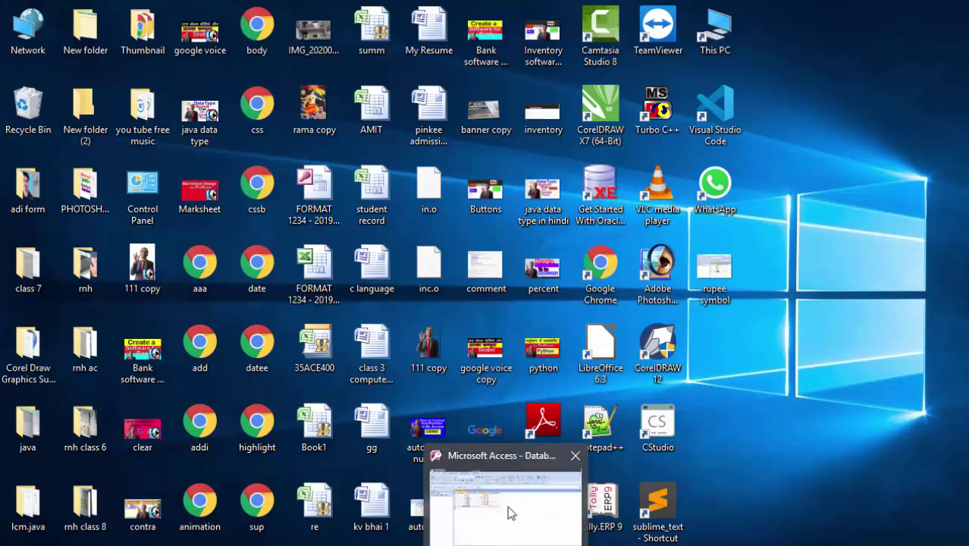
- Exit Access so the new regional format takes effect
left_click(507, 506)
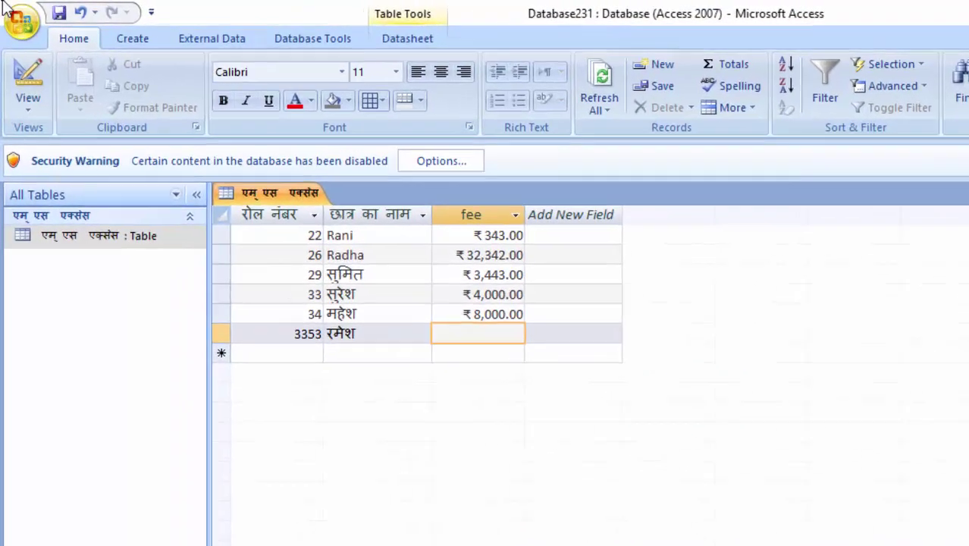
left_click(17, 17)
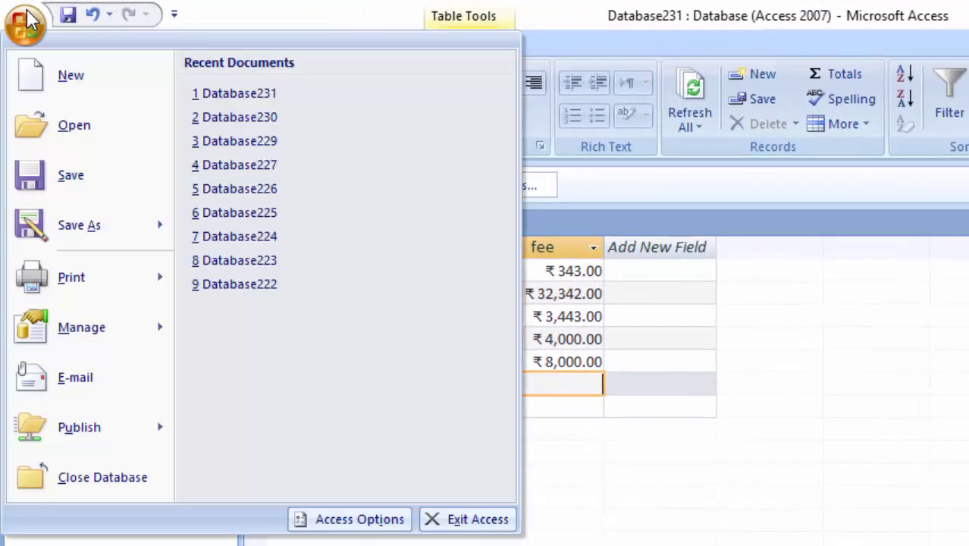
left_click(465, 518)
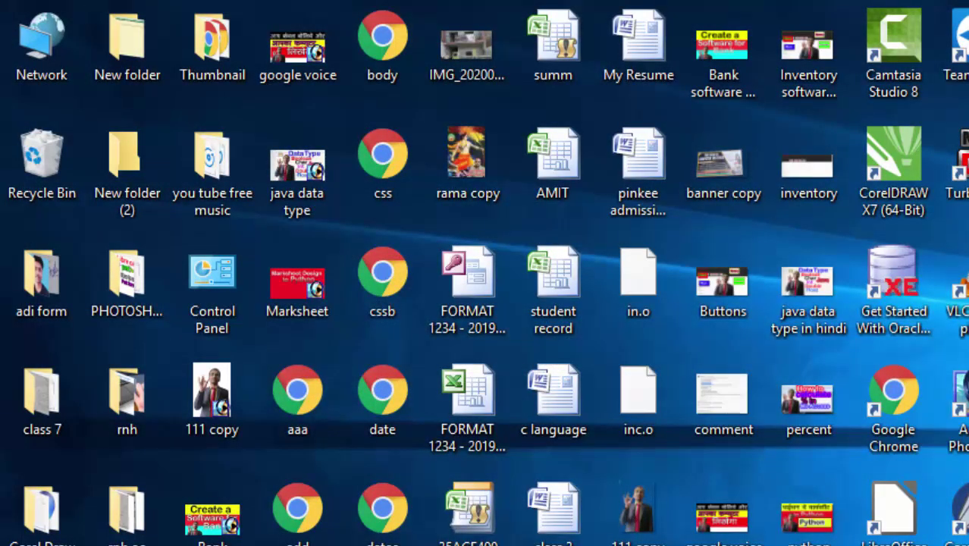
- Relaunch Access and create a new blank database, Database232
key("super")
left_click(131, 328)
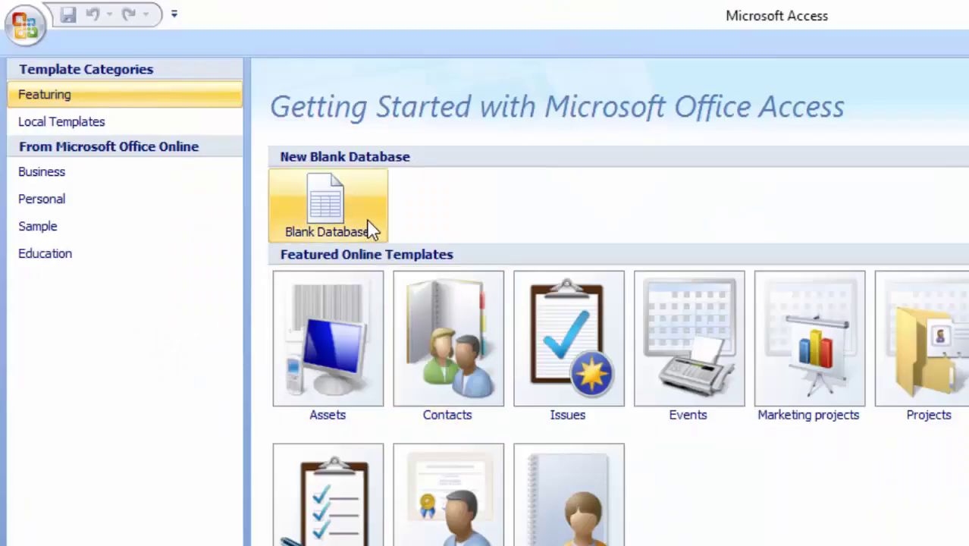
left_click(372, 227)
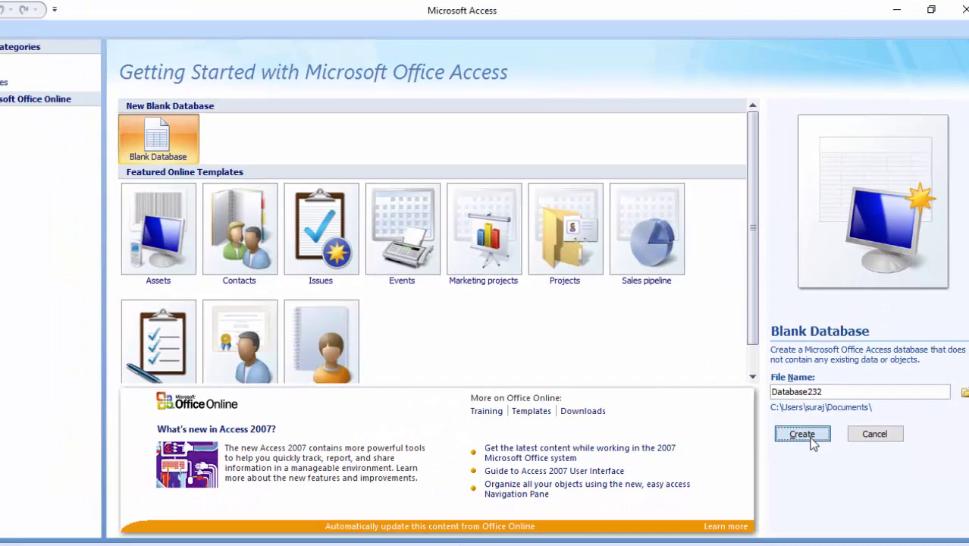
left_click(798, 495)
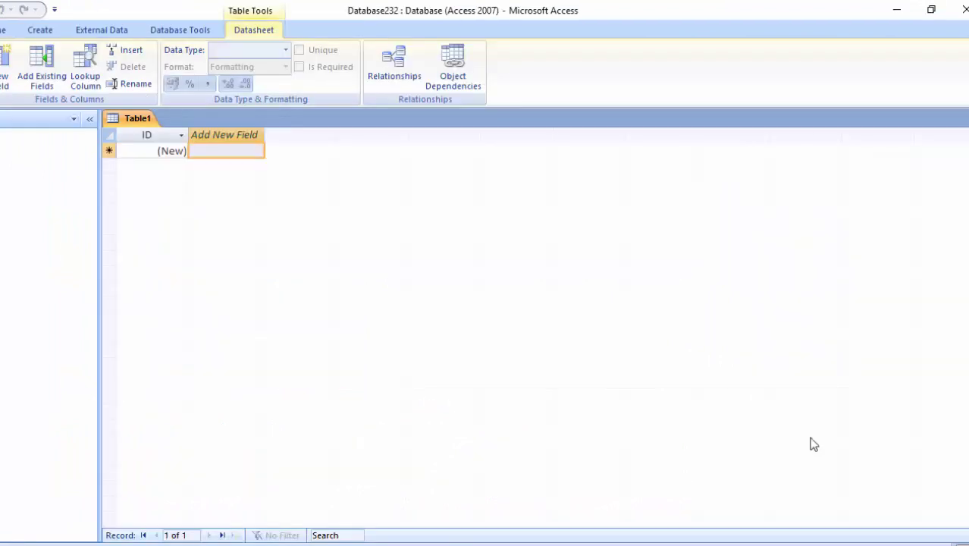
- In Design view, keep the name Table1 and add a Rupees field of Currency data type
left_click(17, 72)
left_click(41, 155)
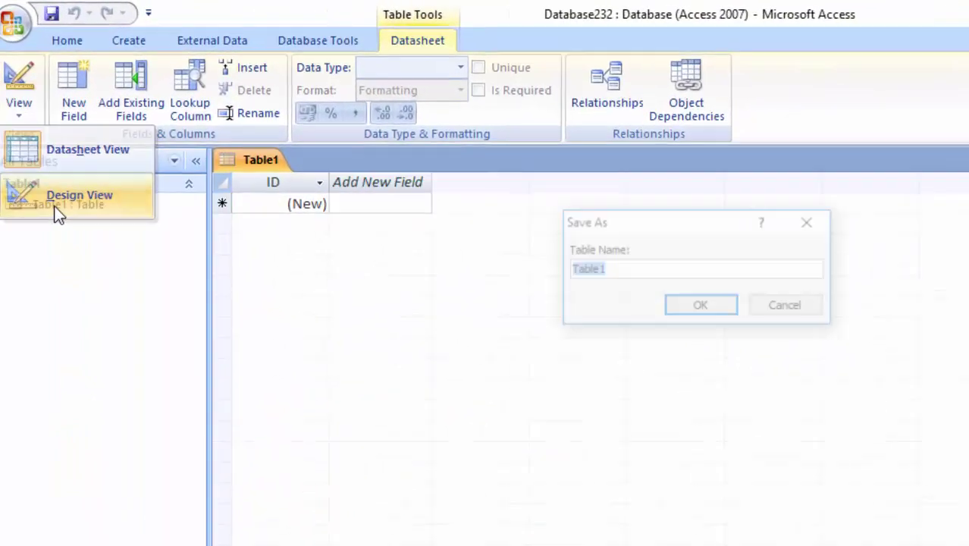
key("Return")
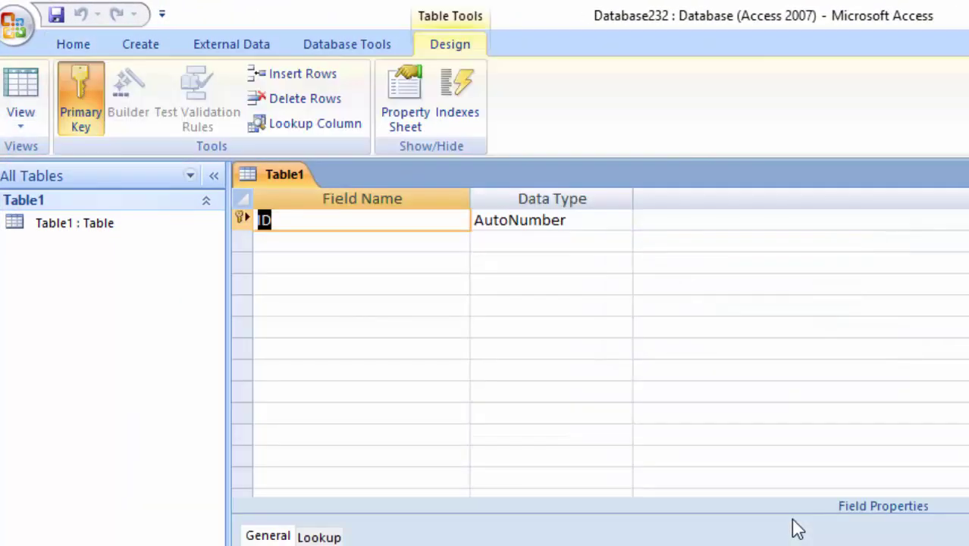
key("Tab")
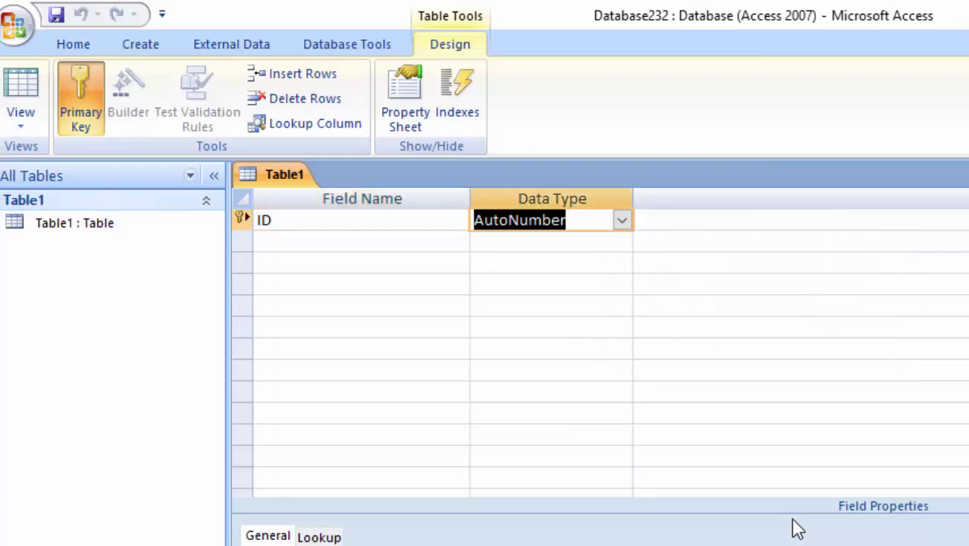
key("Tab")
key("Tab")
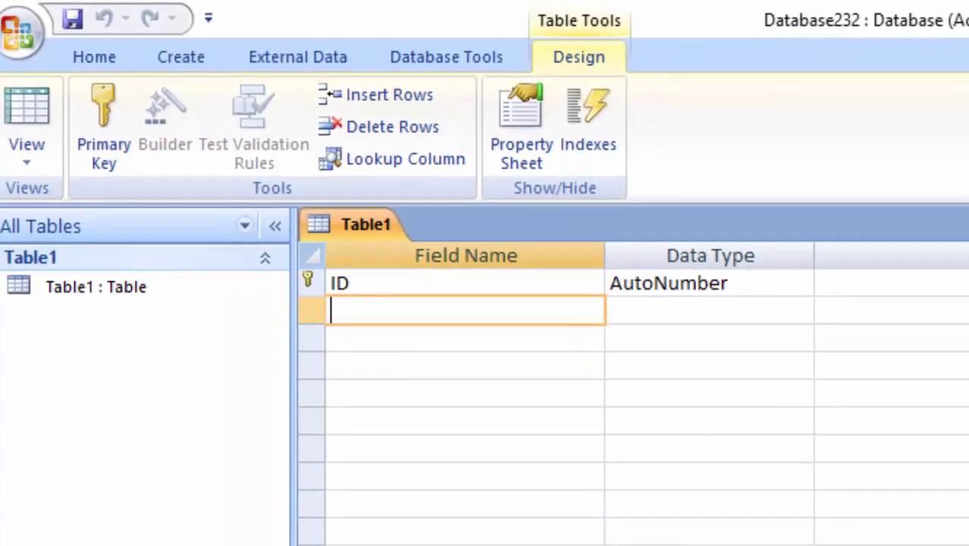
type("Rupees")
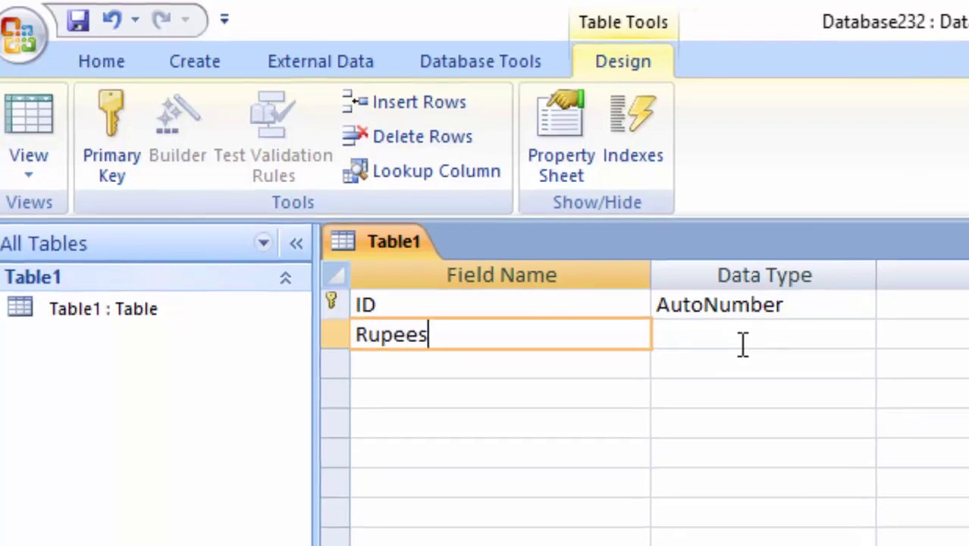
left_click(788, 346)
left_click(888, 345)
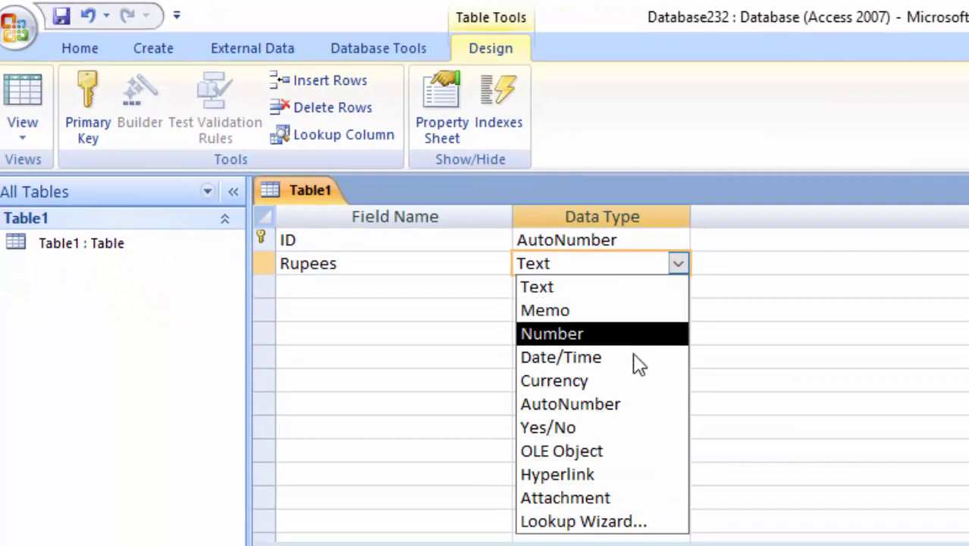
left_click(584, 381)
left_click(584, 380)
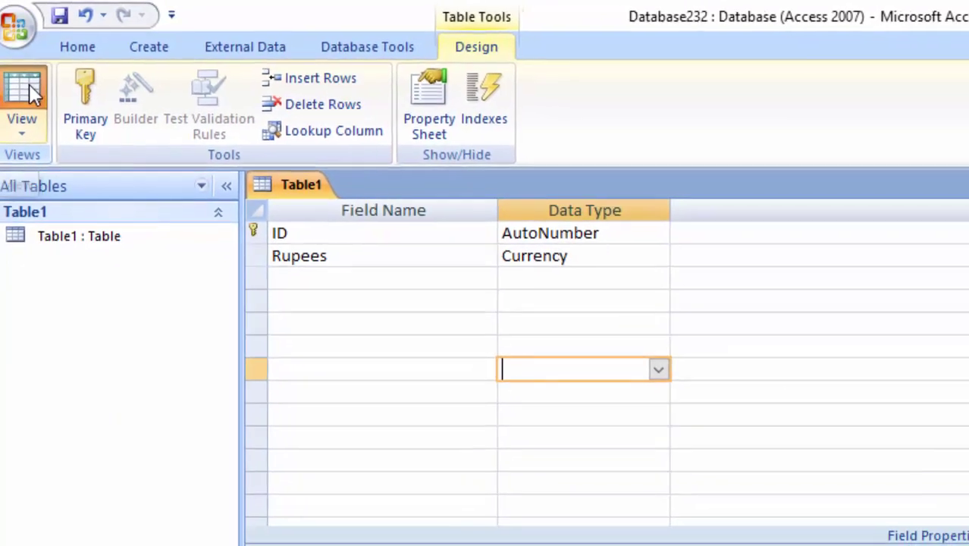
left_click(28, 84)
- Save Table1 and enter 500 in the Rupees field of the first record
left_click(702, 477)
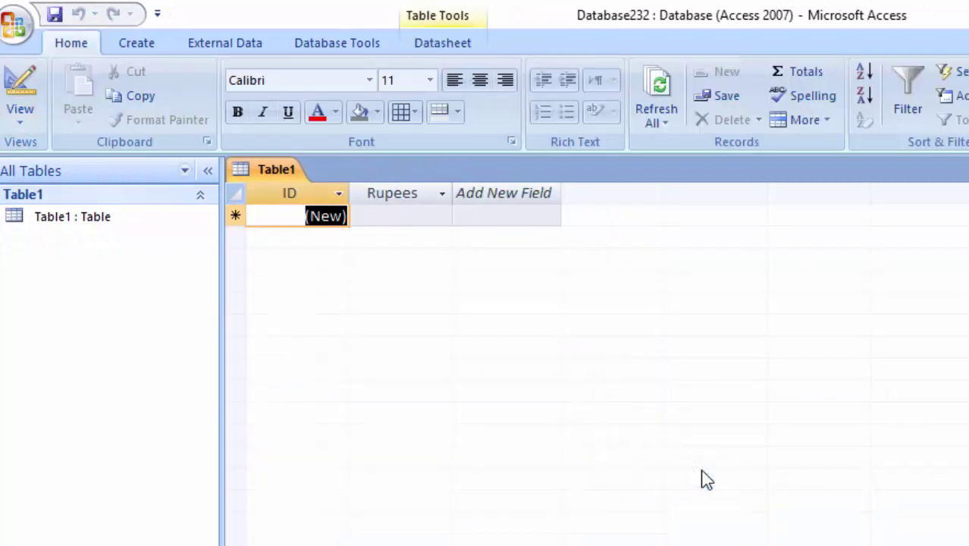
left_click(387, 217)
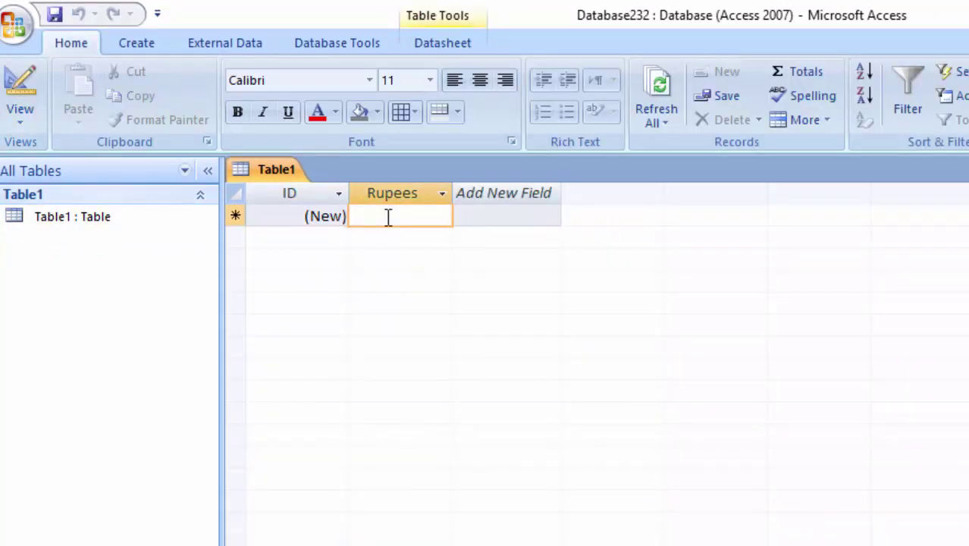
type("50")
type("0")
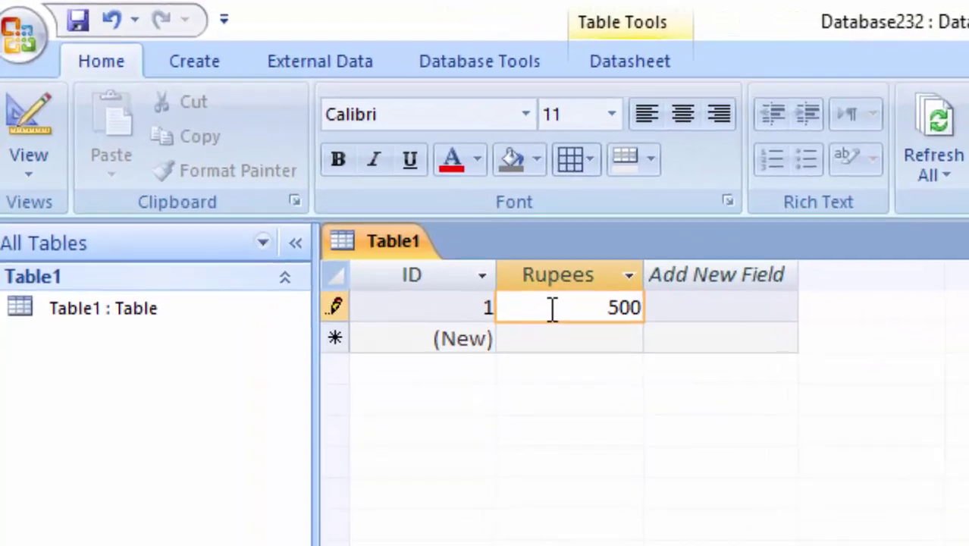
key("Return")
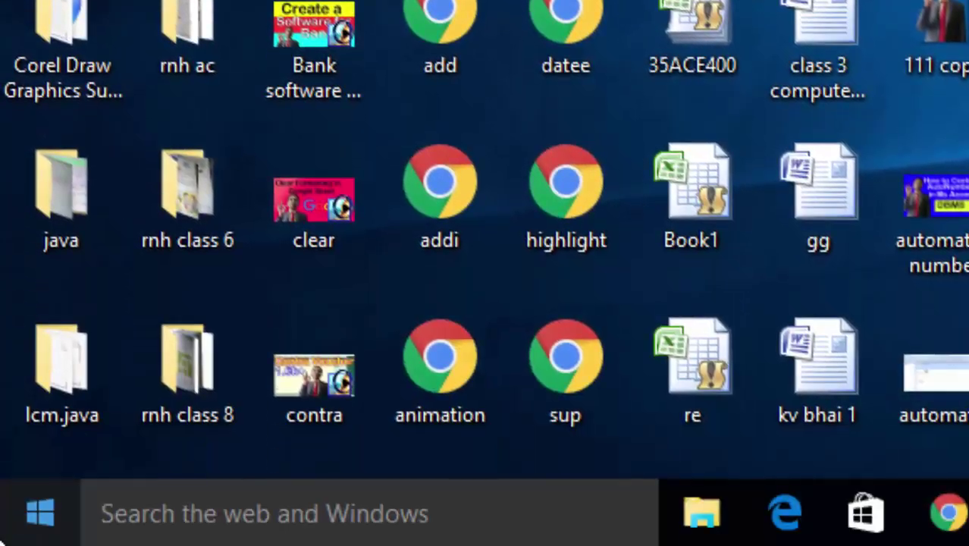
- Open the Region settings from Control Panel via the Start search
left_click(21, 524)
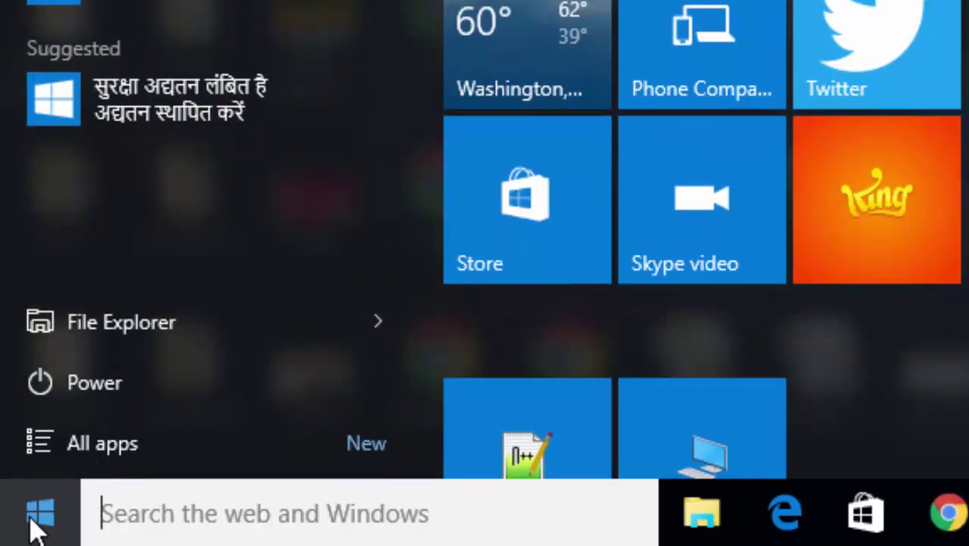
type("cont")
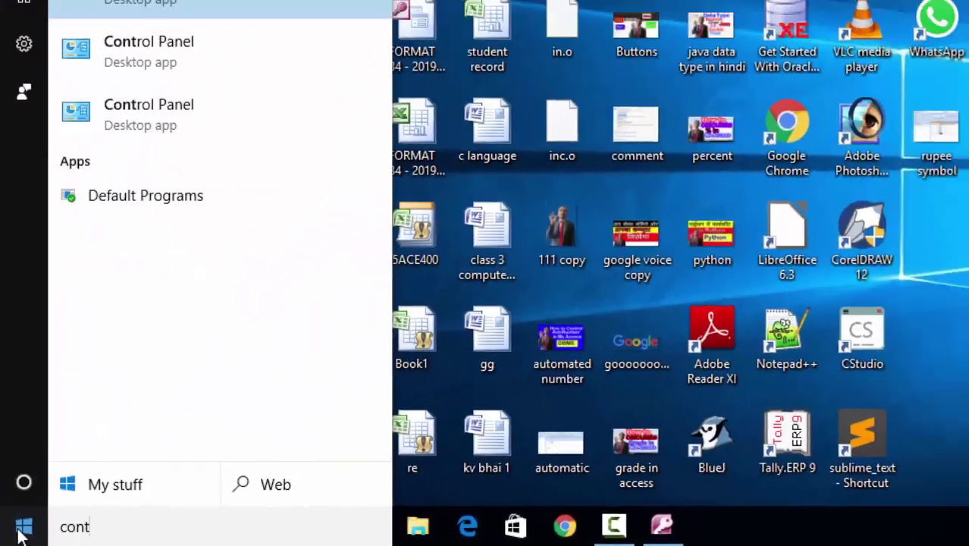
type("r")
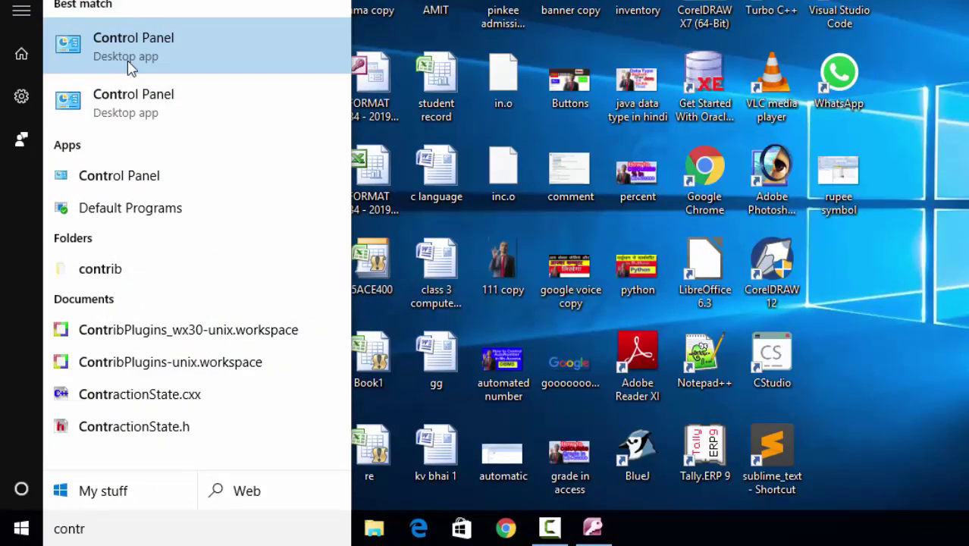
left_click(144, 44)
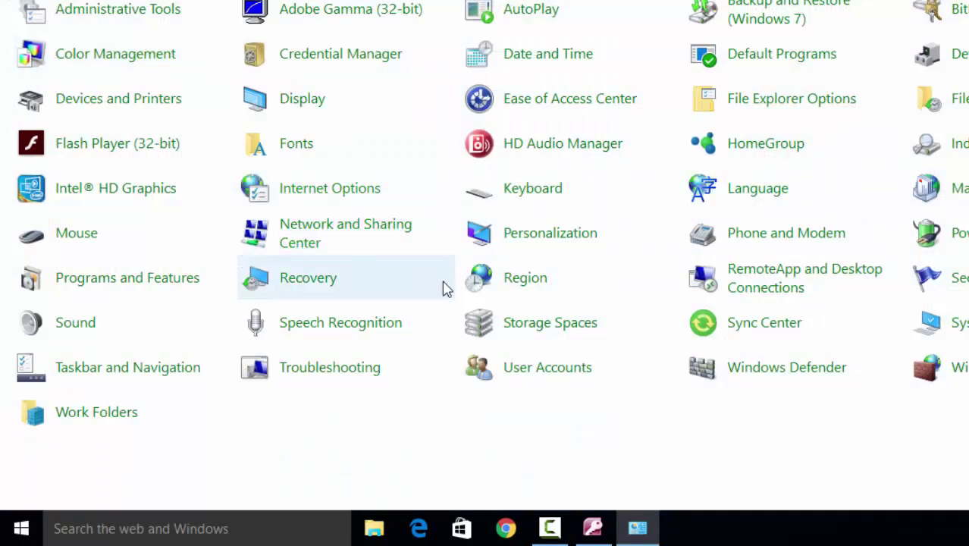
left_click(574, 298)
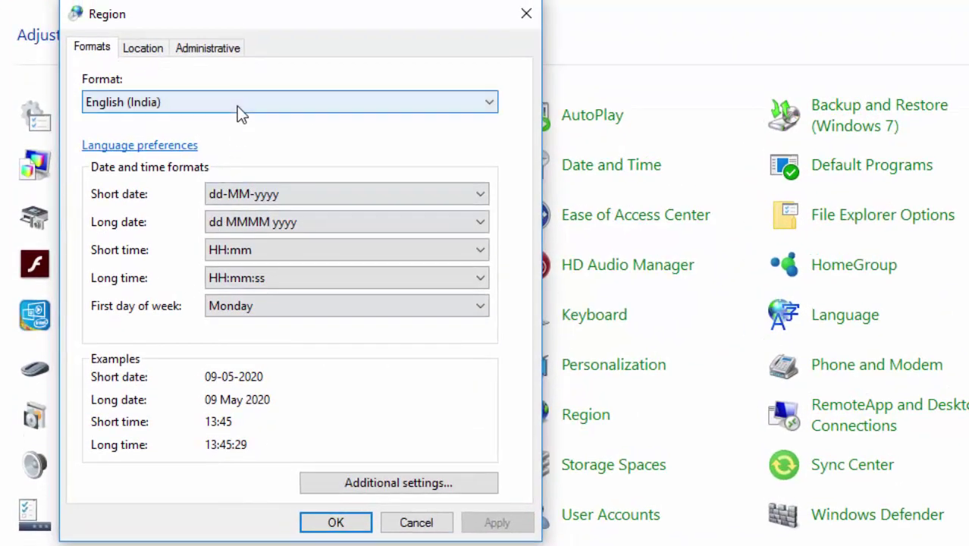
- Change the Region format to English (United States) and apply it
left_click(239, 107)
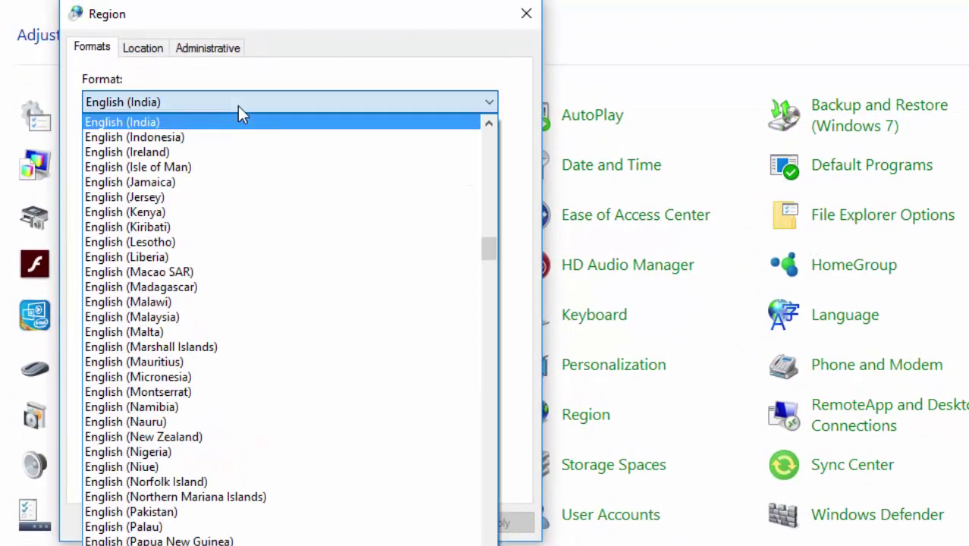
key("Down")
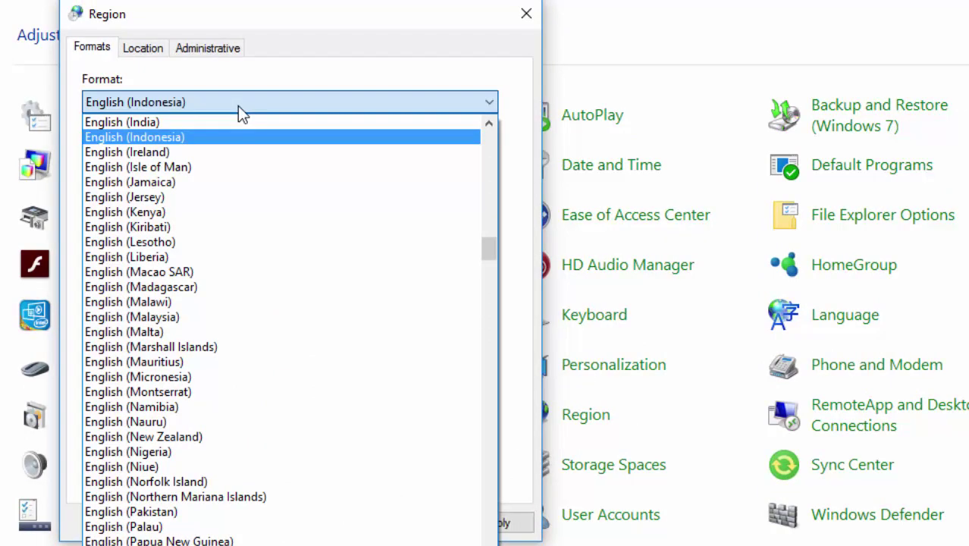
scroll(231, 301, "down", 1)
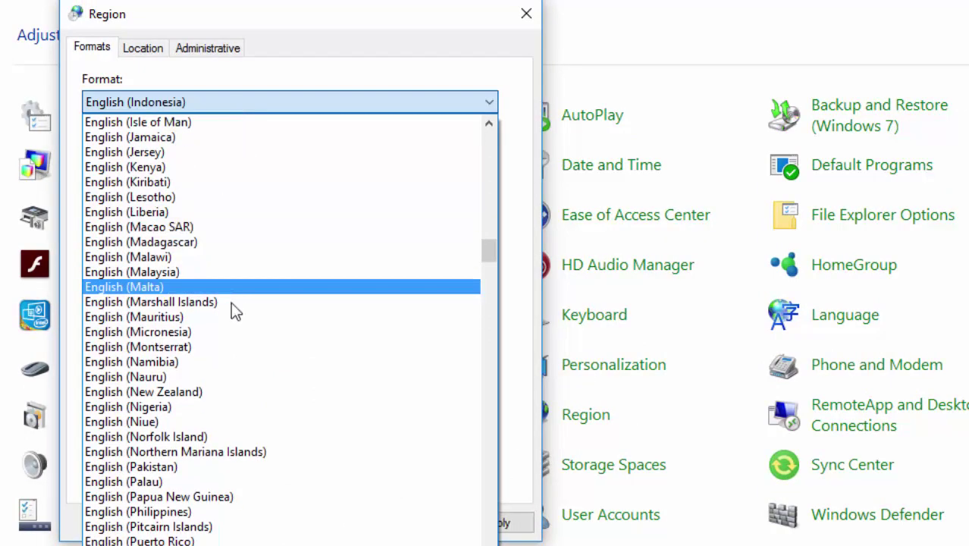
scroll(231, 308, "down", 3)
scroll(231, 311, "down", 2)
scroll(231, 318, "down", 10)
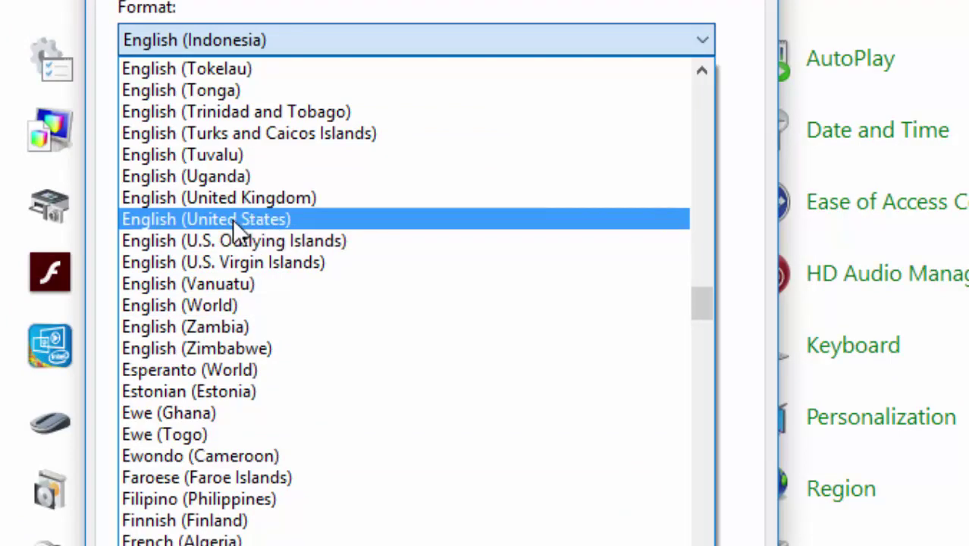
left_click(233, 219)
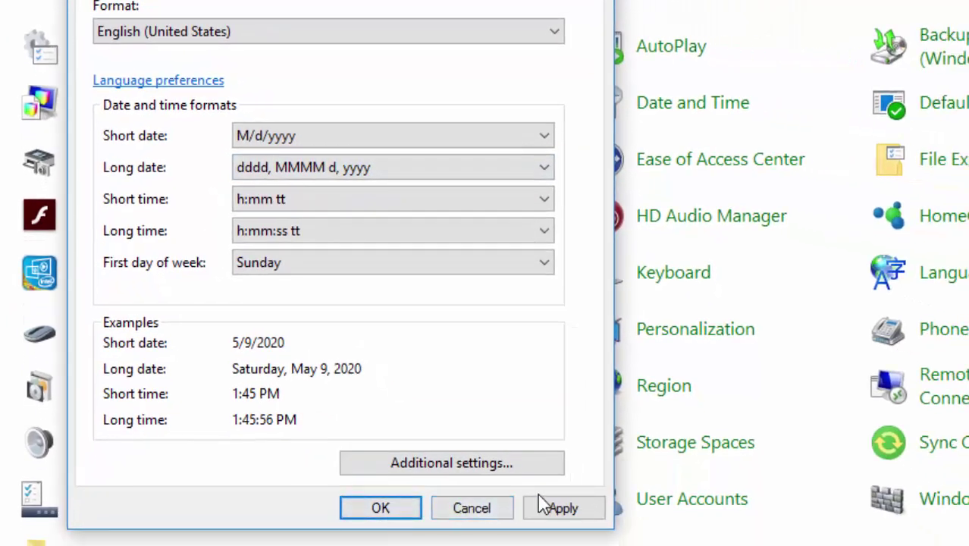
left_click(571, 531)
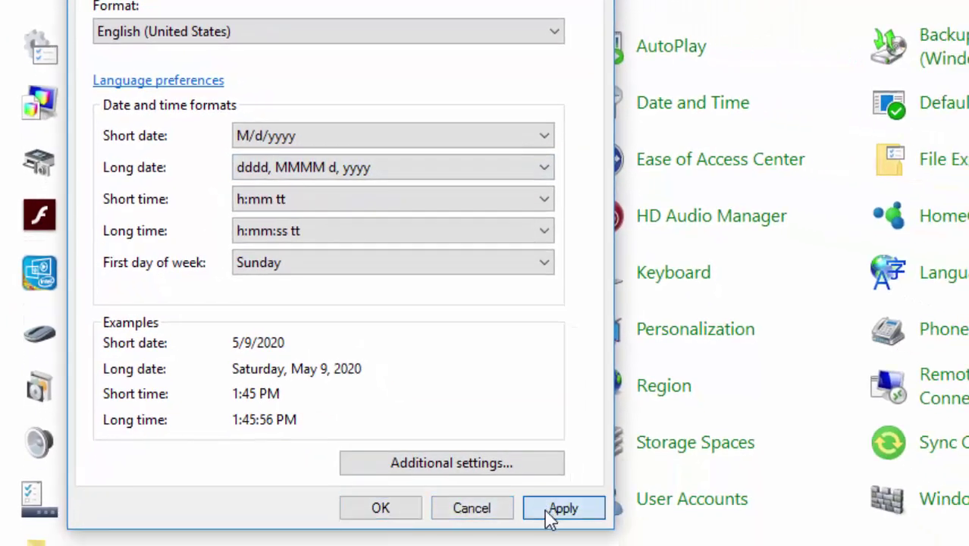
left_click(381, 507)
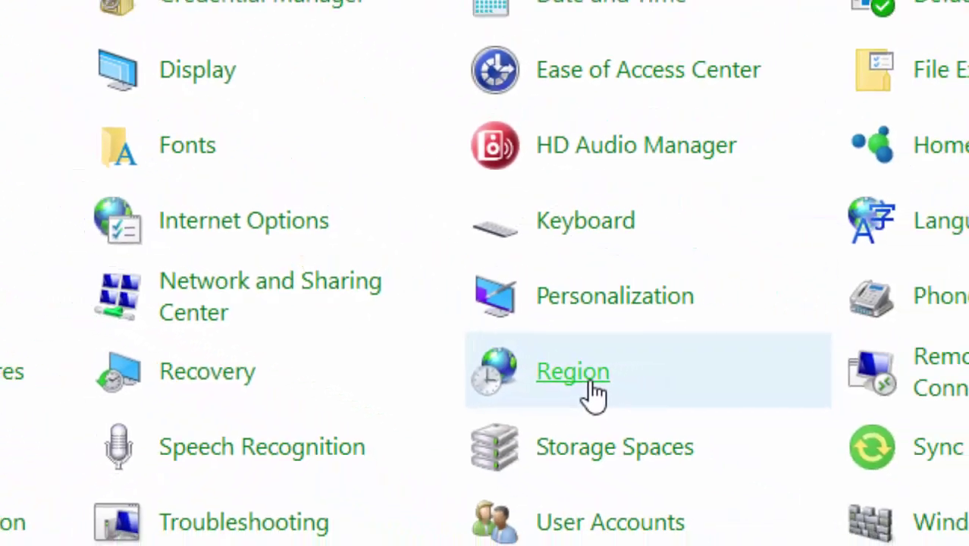
- Switch the Region format back to English (India) and apply it
left_click(666, 410)
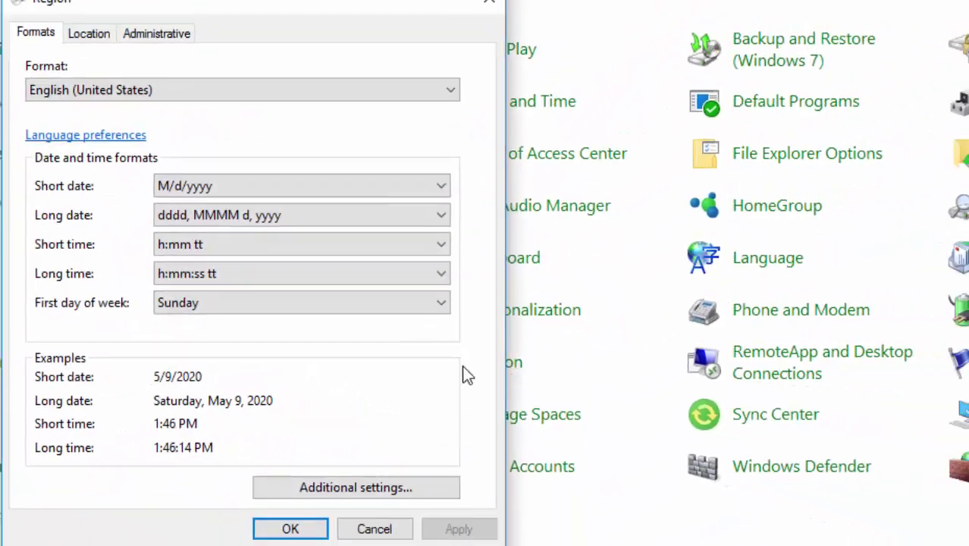
left_click(262, 113)
left_click(262, 113)
left_click(261, 113)
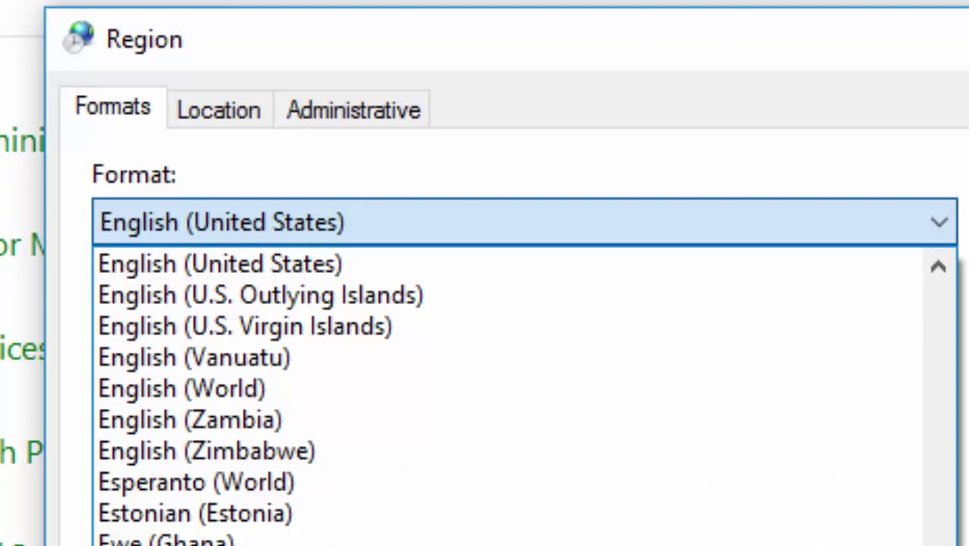
scroll(523, 394, "up", 1)
scroll(523, 395, "up", 1)
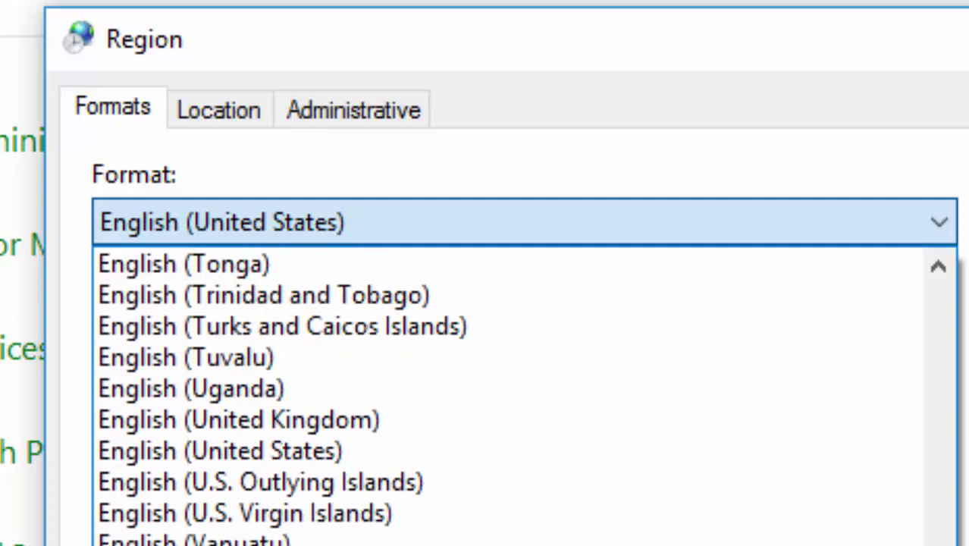
scroll(524, 394, "up", 2)
scroll(523, 395, "up", 1)
scroll(523, 395, "up", 1)
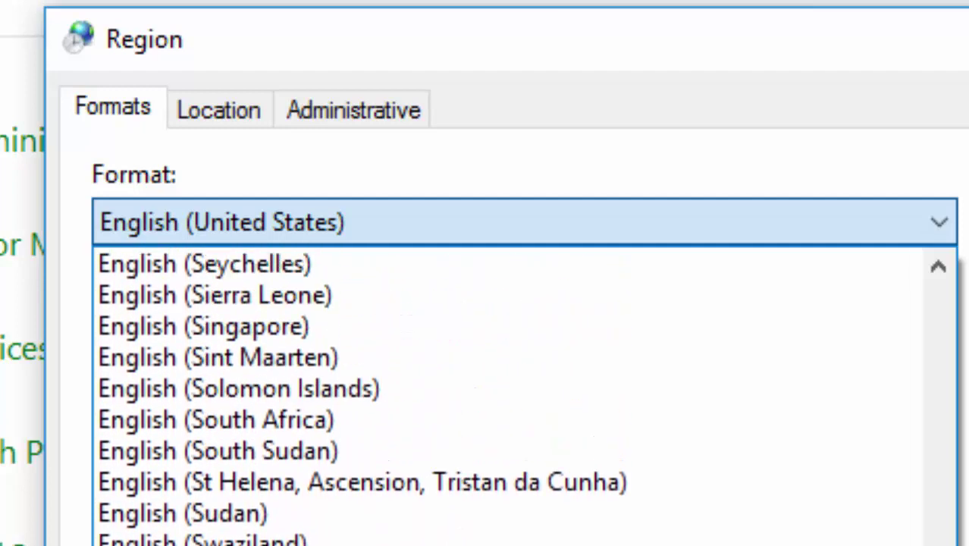
scroll(523, 394, "up", 2)
scroll(523, 394, "up", 1)
scroll(523, 394, "up", 2)
scroll(523, 394, "up", 1)
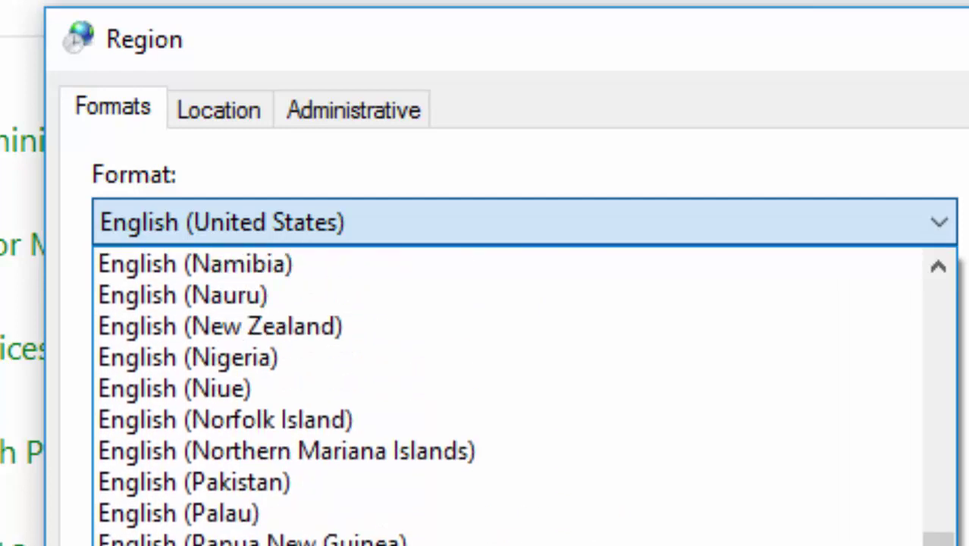
scroll(254, 429, "up", 1)
scroll(254, 429, "up", 1)
scroll(254, 428, "up", 6)
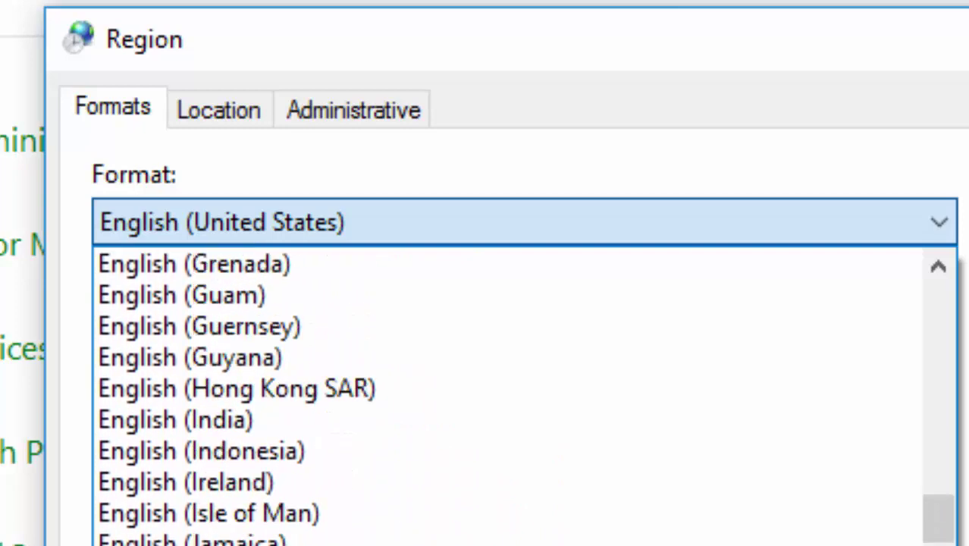
left_click(254, 428)
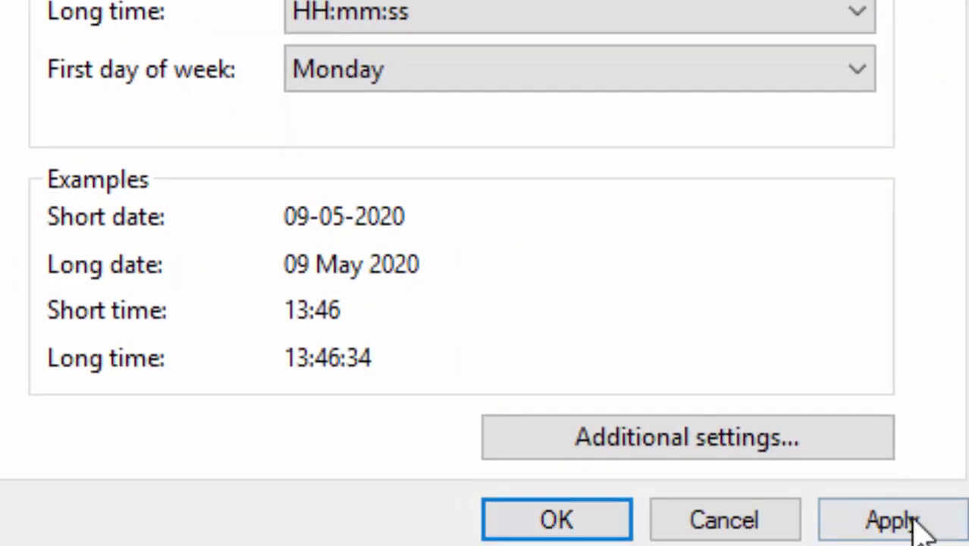
left_click(910, 521)
left_click(603, 520)
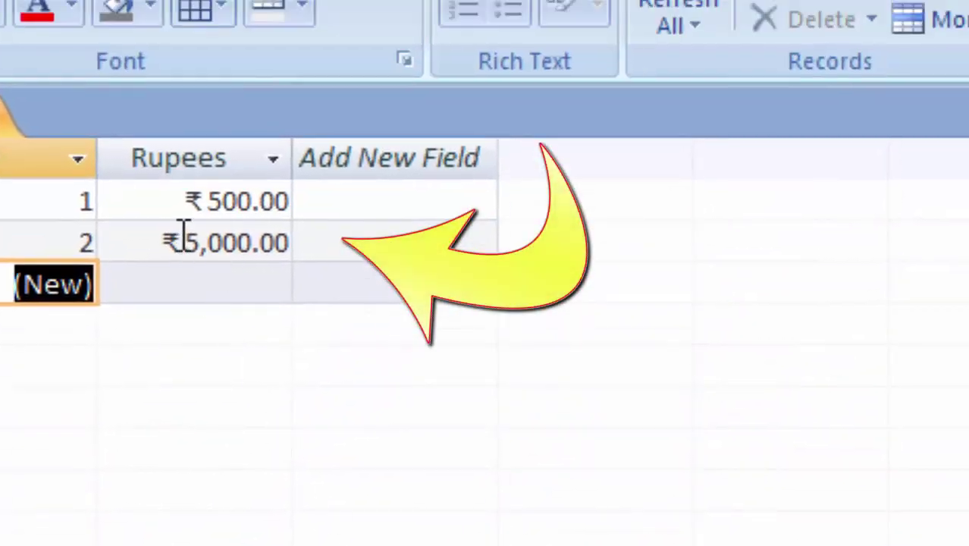
- Add a third record with a Rupees amount of 68,698
left_click(159, 277)
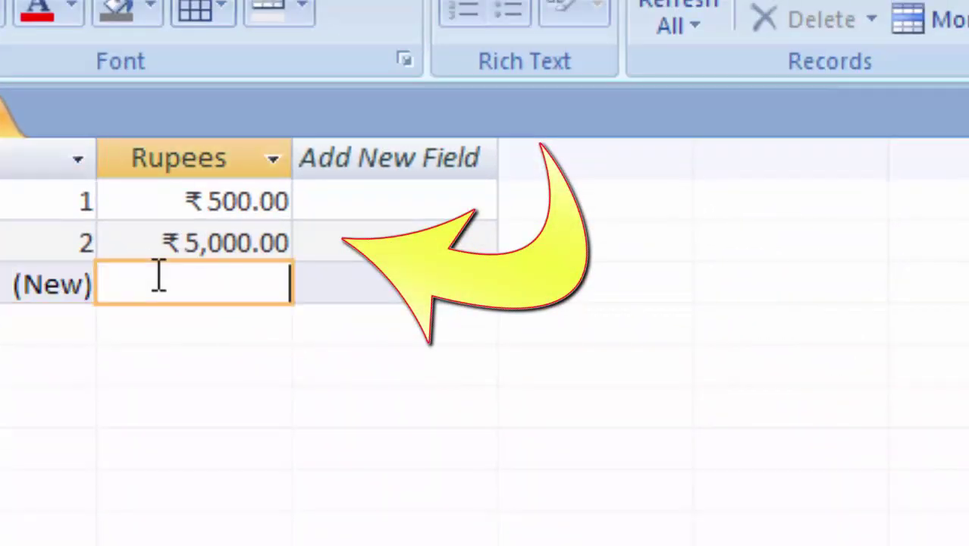
type("68,698")
key("Return")
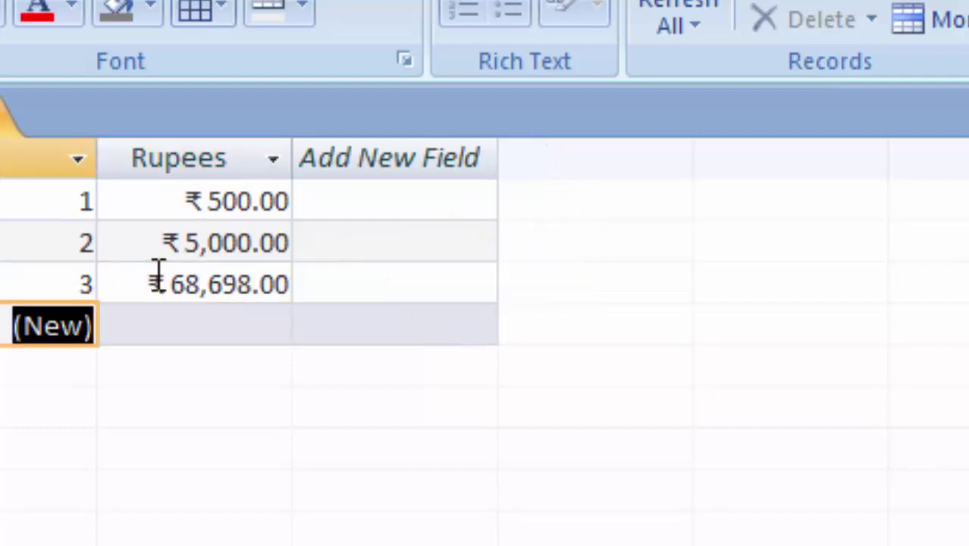